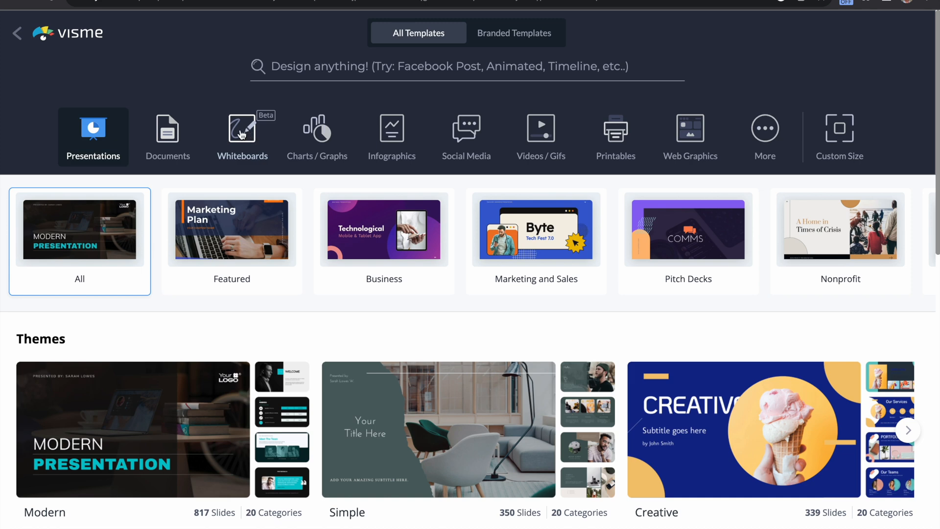
Return to the projects dashboard and start a new whiteboard to open the whiteboard templates.
click(18, 33)
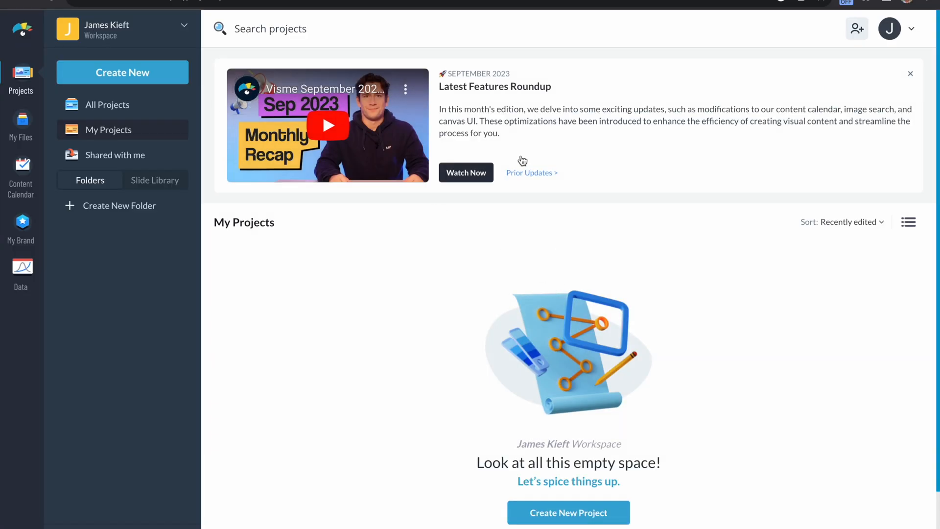
click(129, 76)
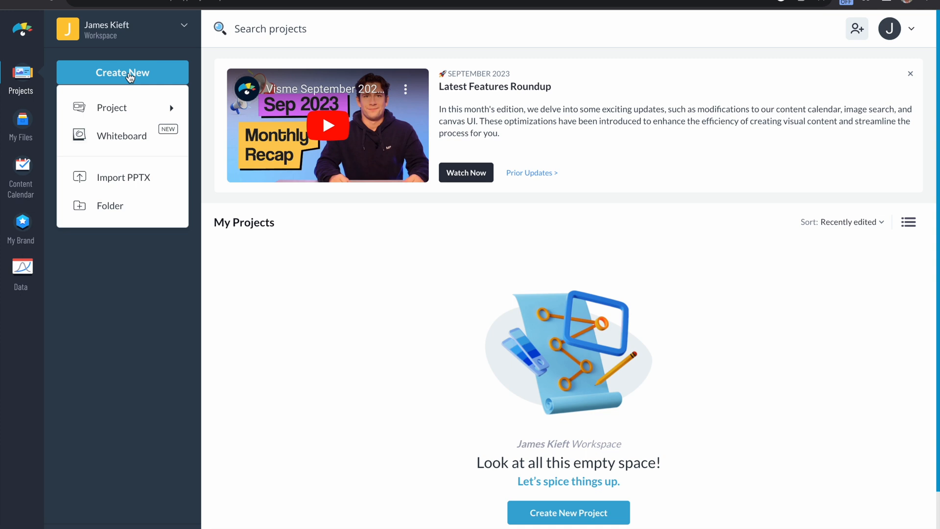
mouse_move(122, 112)
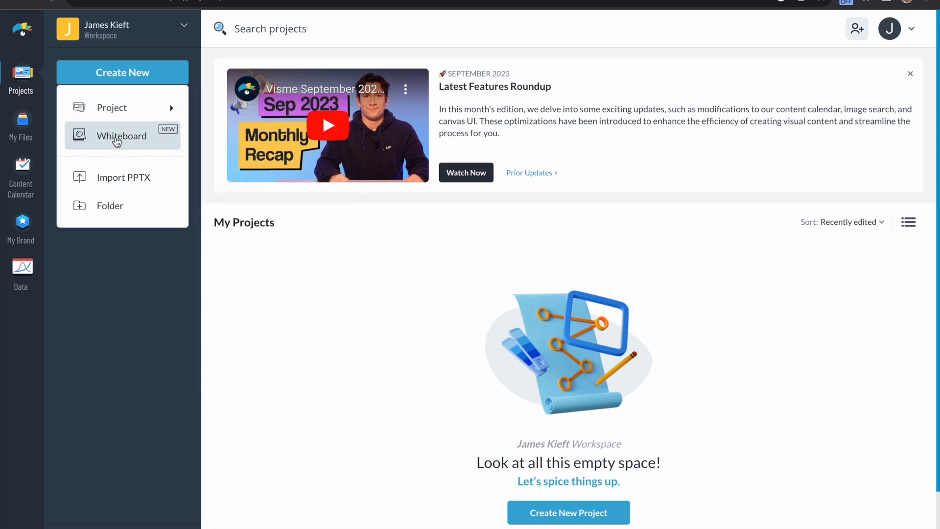
click(116, 142)
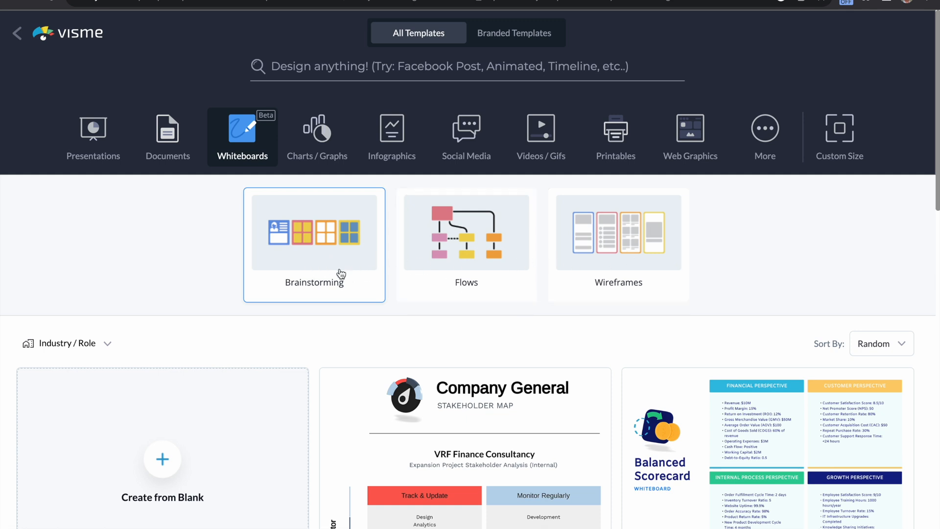
Filter the Brainstorming whiteboard templates by the Education industry.
scroll(244, 395, down, 3)
scroll(463, 418, down, 7)
scroll(462, 416, up, 8)
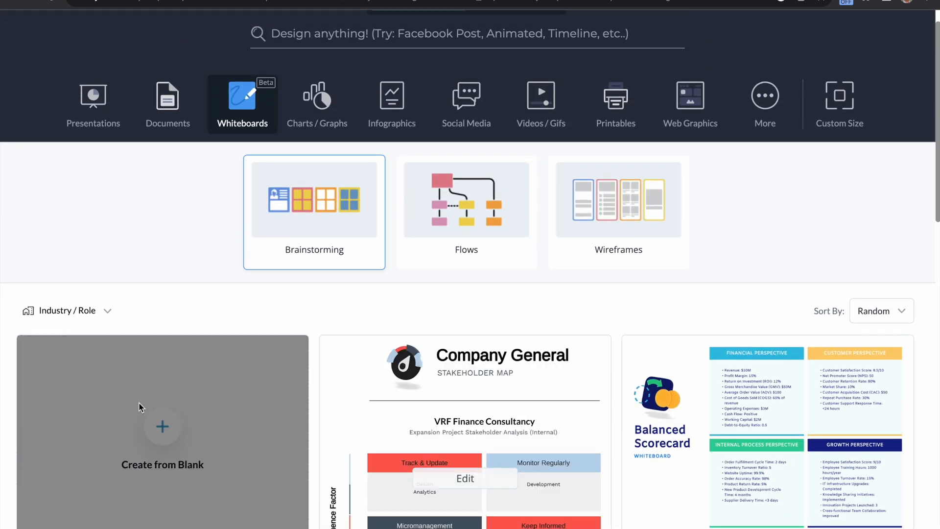
click(107, 312)
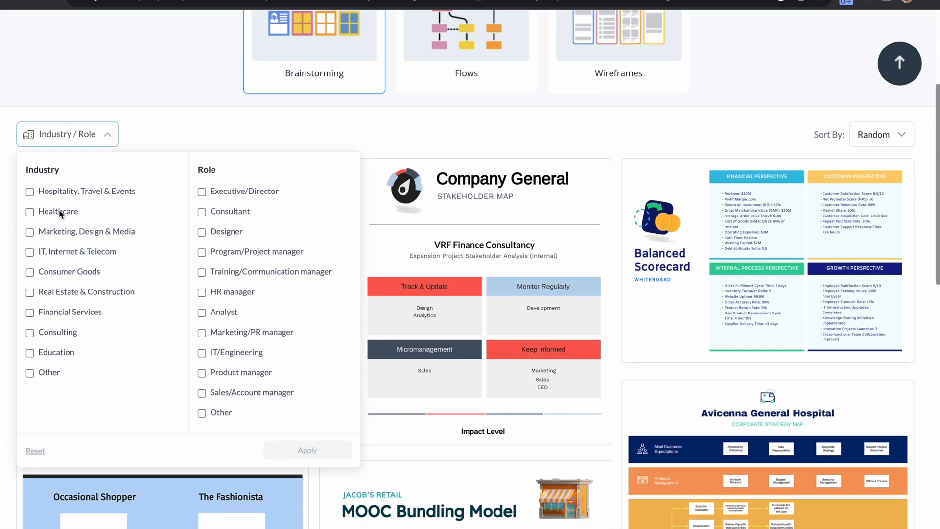
click(30, 353)
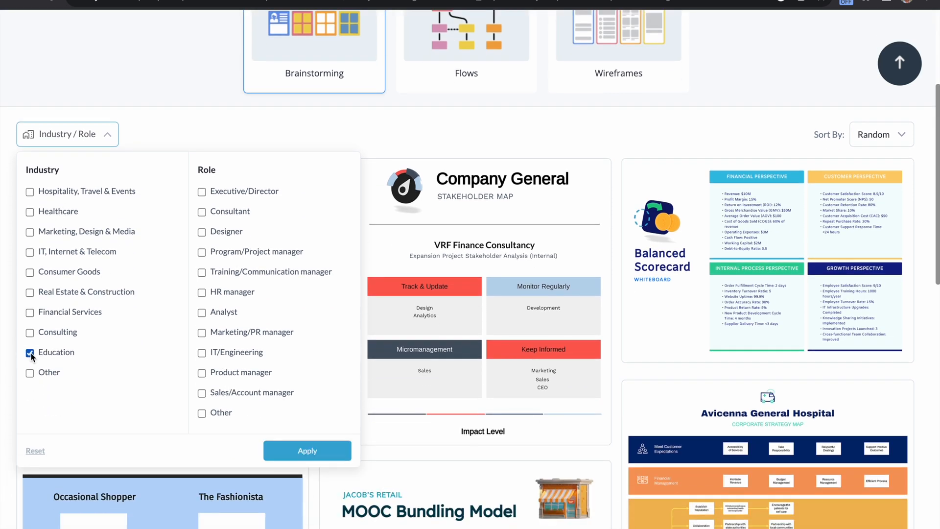
click(292, 448)
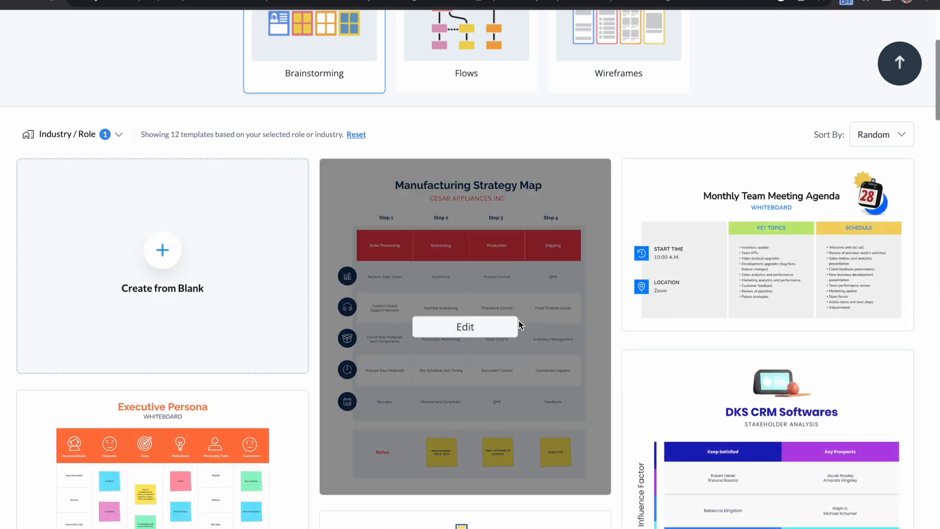
Browse the filtered Brainstorming templates, followed by the Flows and Wireframes categories.
scroll(538, 327, down, 5)
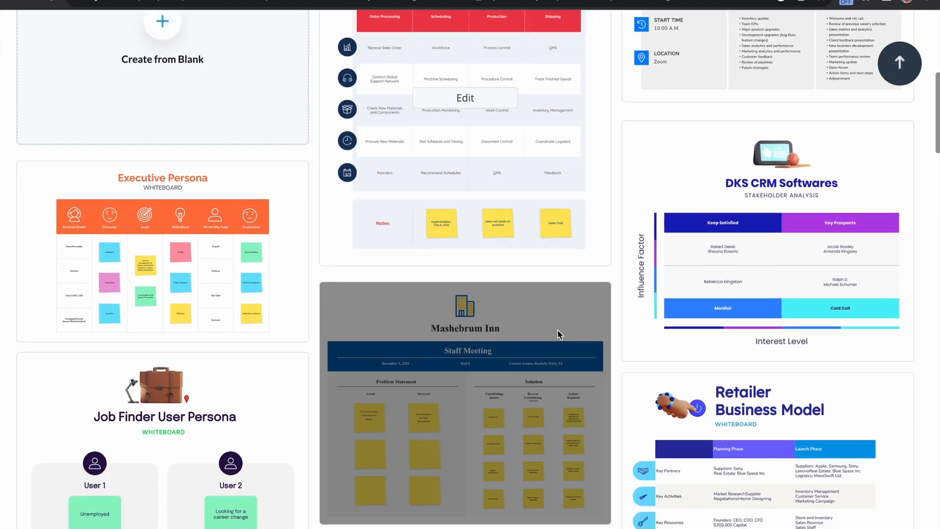
scroll(557, 330, down, 3)
scroll(557, 330, up, 8)
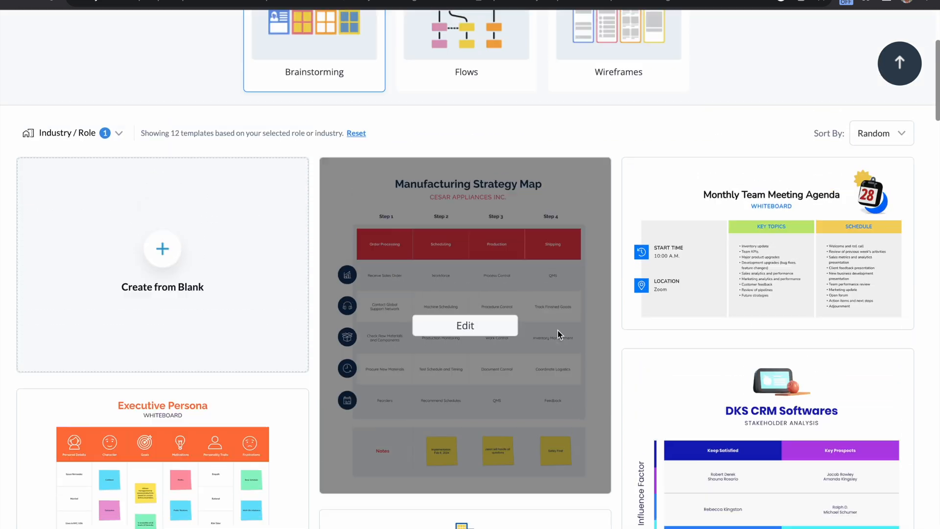
scroll(557, 330, up, 4)
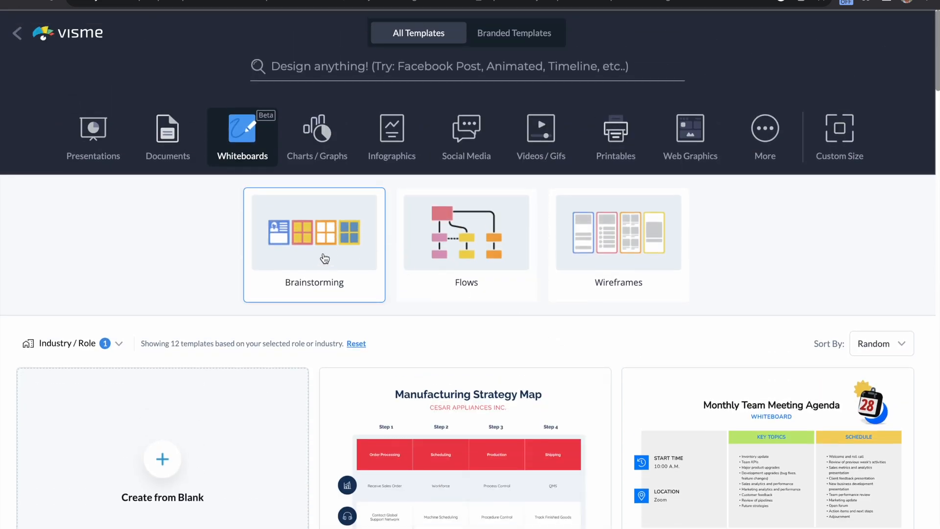
click(442, 273)
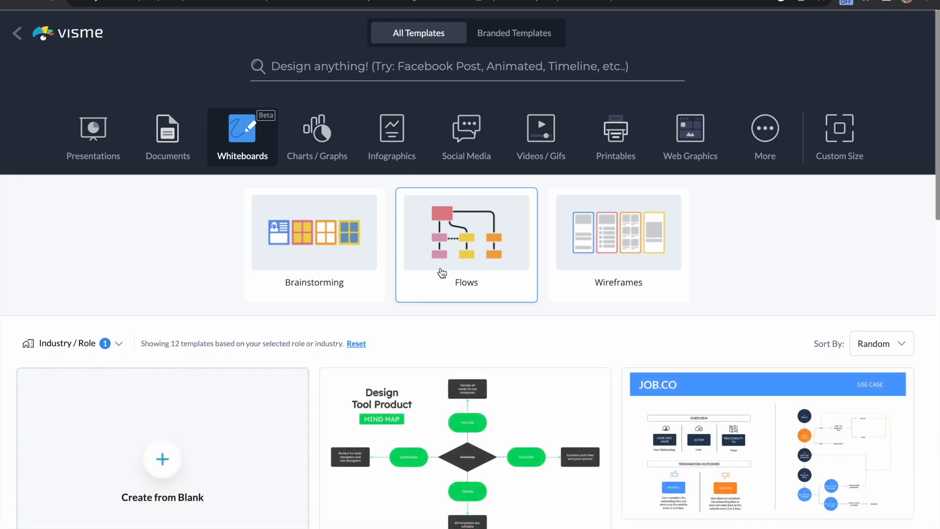
click(666, 278)
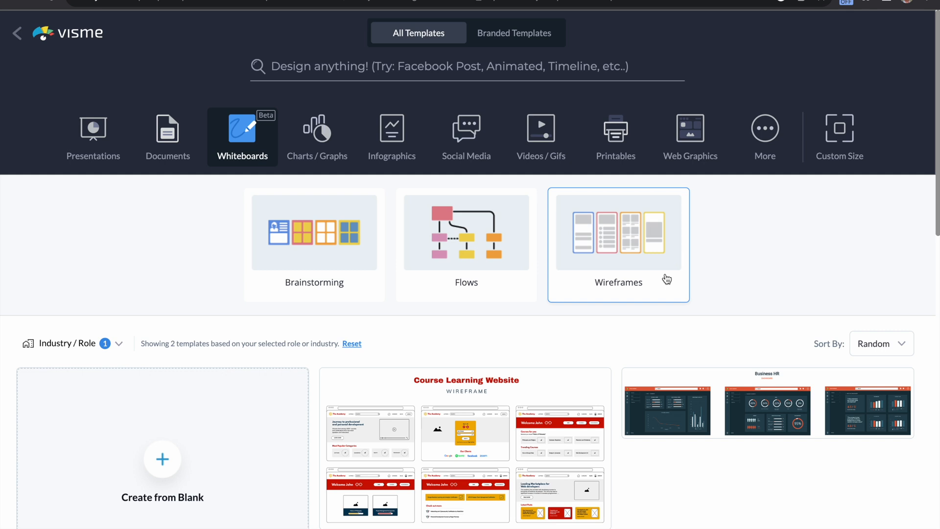
Open the Sunset Agro Foods stakeholder matrix from the Brainstorming templates for editing and skip the introductory tours.
click(355, 269)
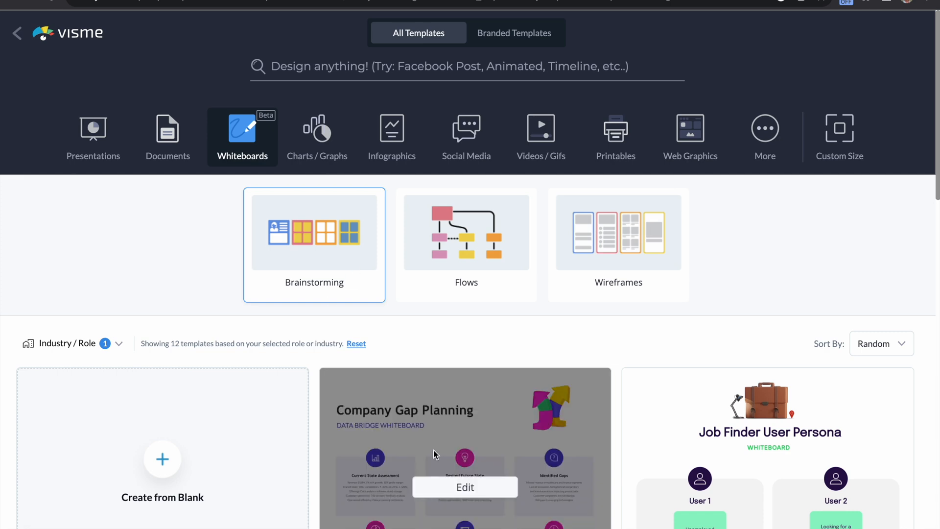
scroll(434, 450, down, 5)
scroll(434, 450, down, 5)
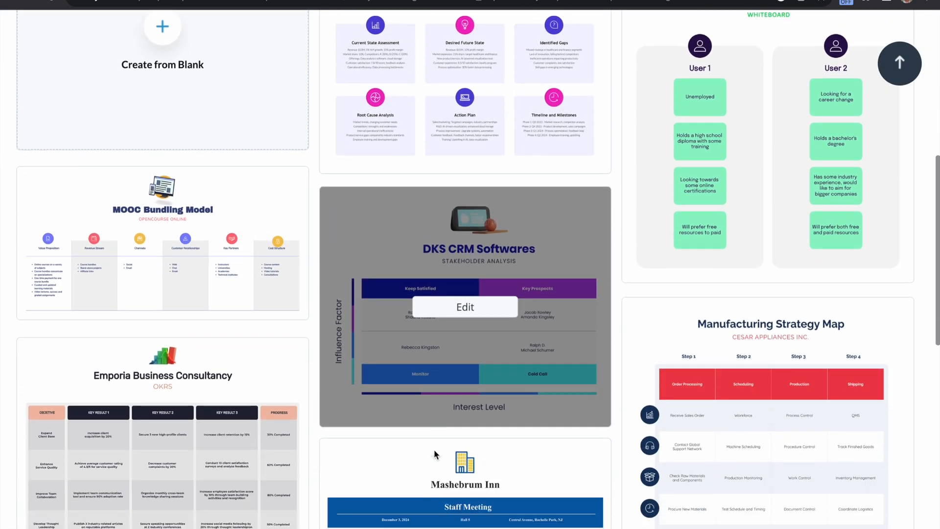
scroll(292, 421, down, 6)
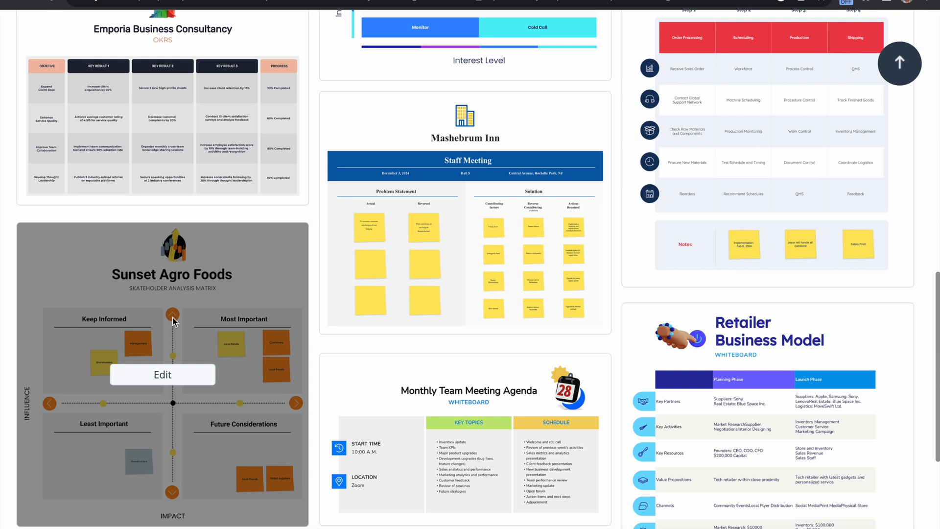
click(164, 375)
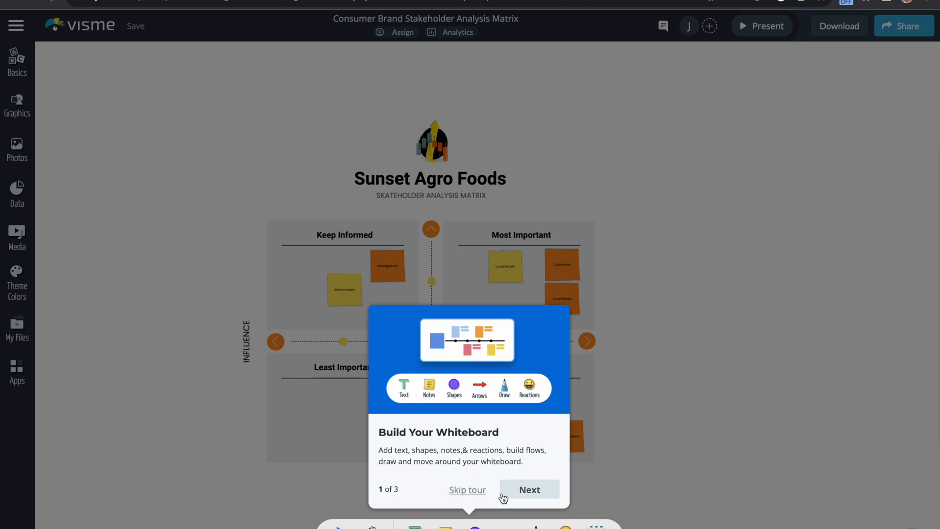
click(481, 494)
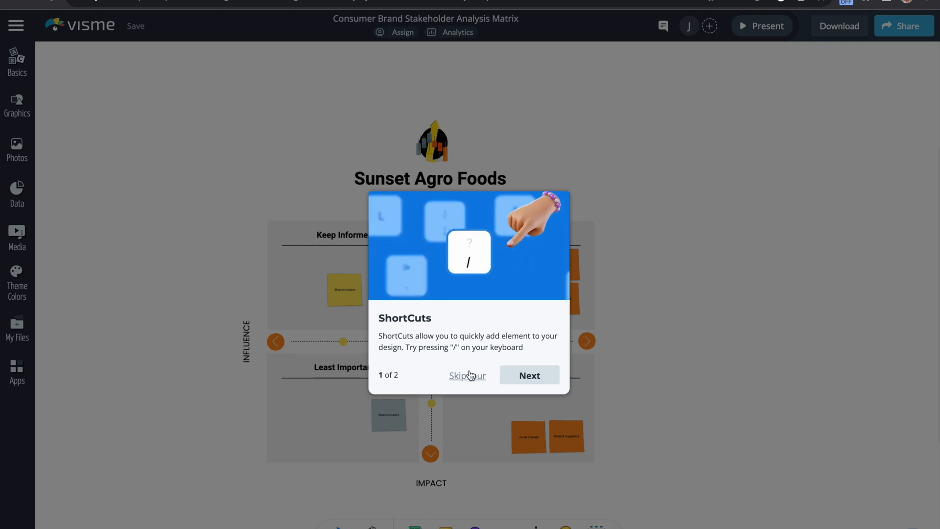
click(468, 375)
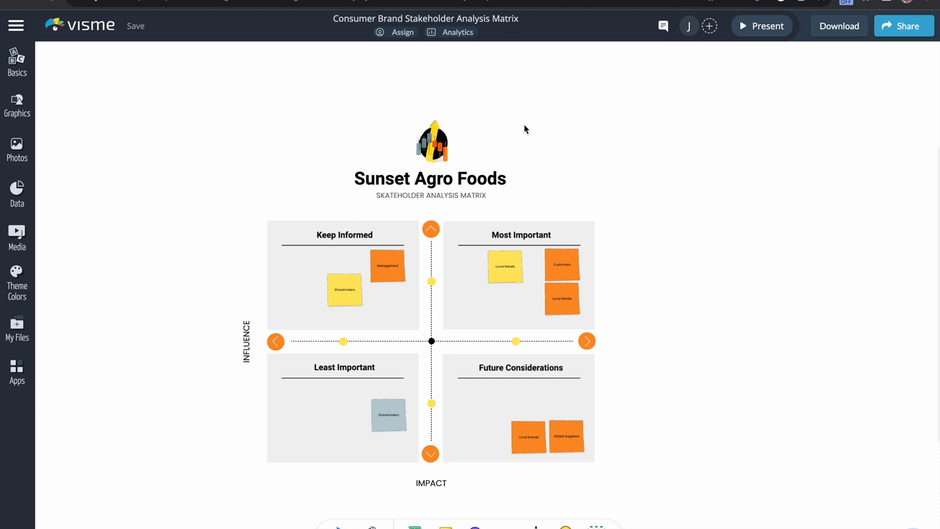
Add a title text block from the Header & Text design blocks to the whiteboard.
click(14, 76)
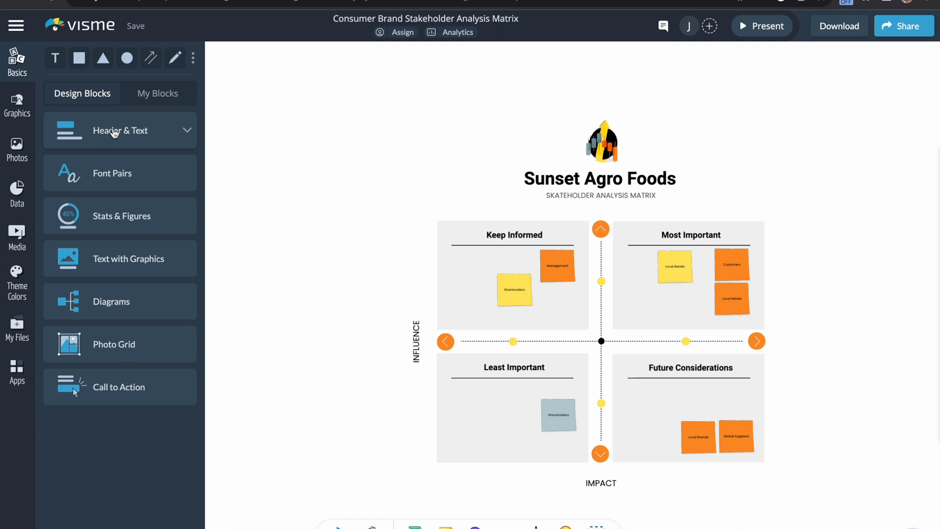
click(133, 134)
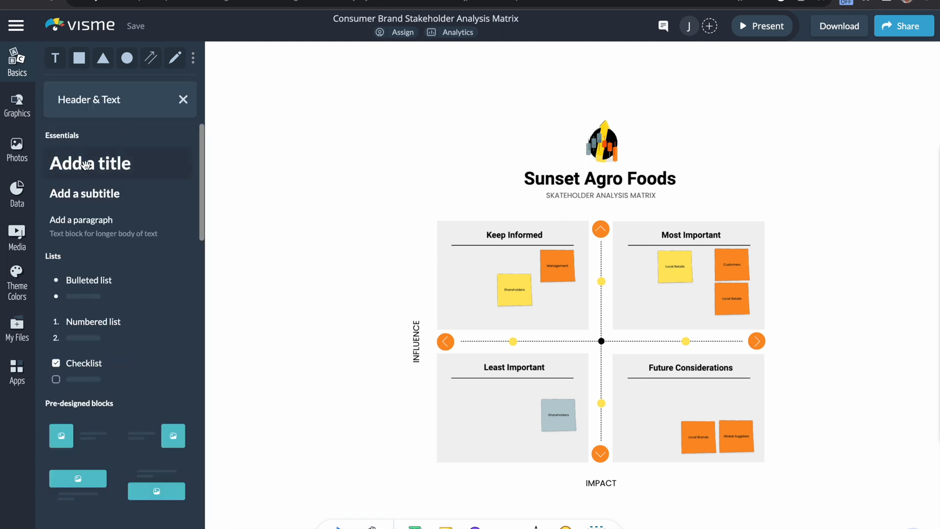
click(85, 166)
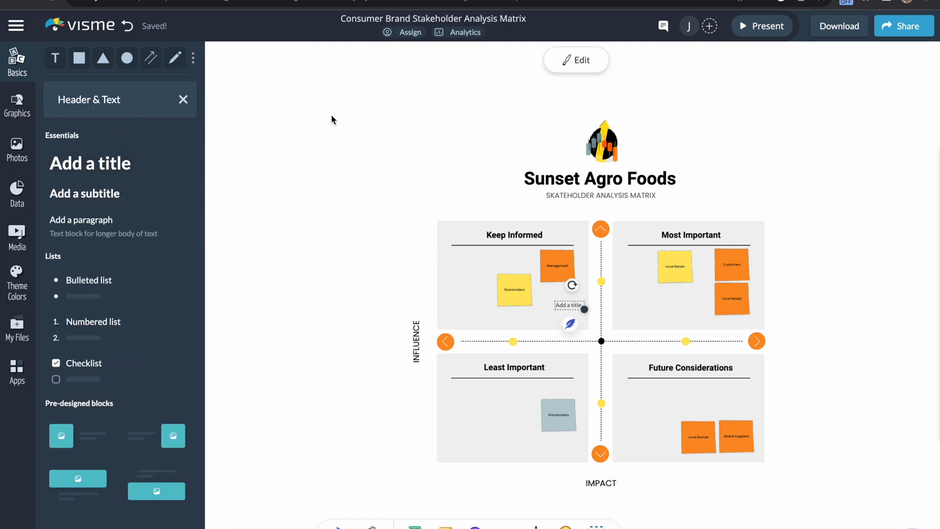
click(563, 66)
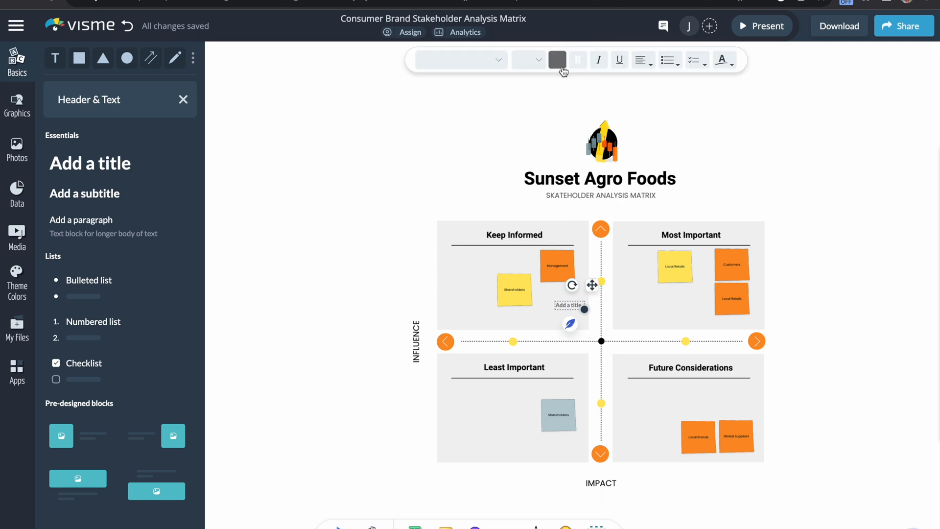
Replace the "Sunset Agro Foods" heading with "Formative assessment ideas", followed by a line break.
click(531, 179)
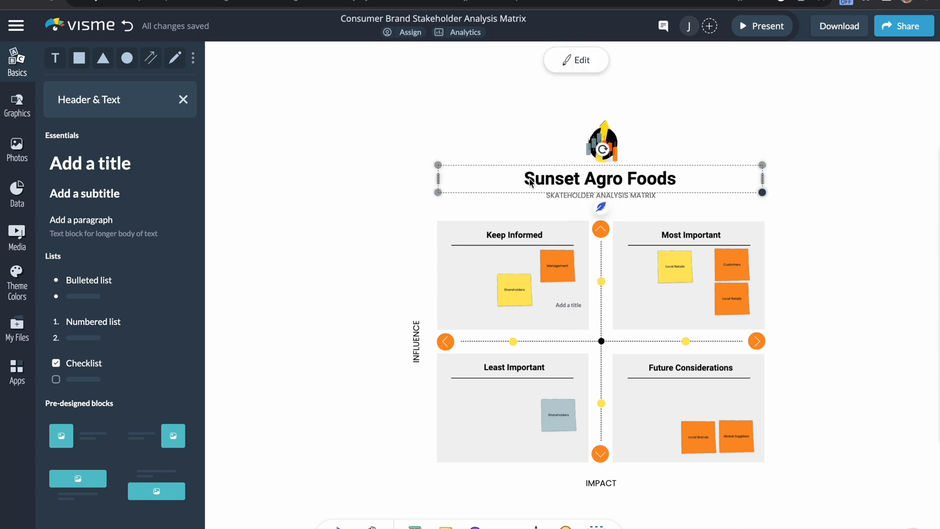
click(537, 179)
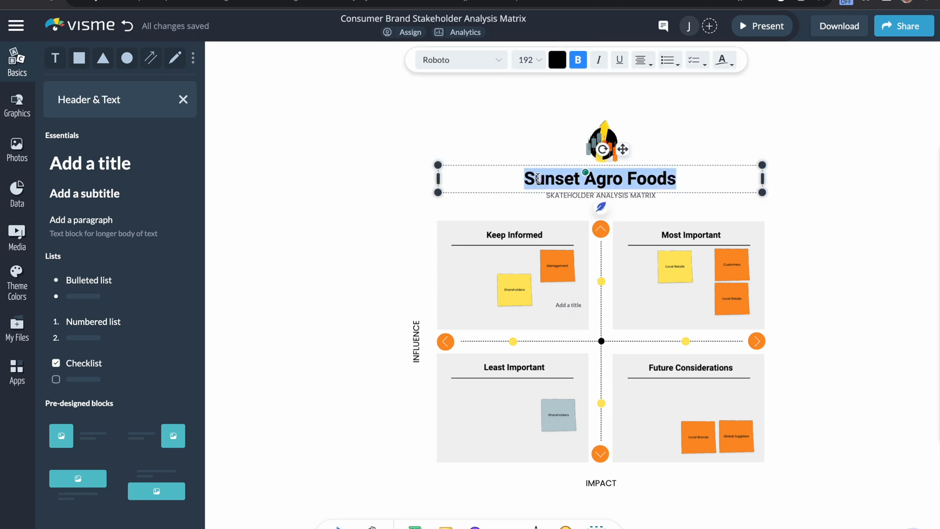
click(538, 179)
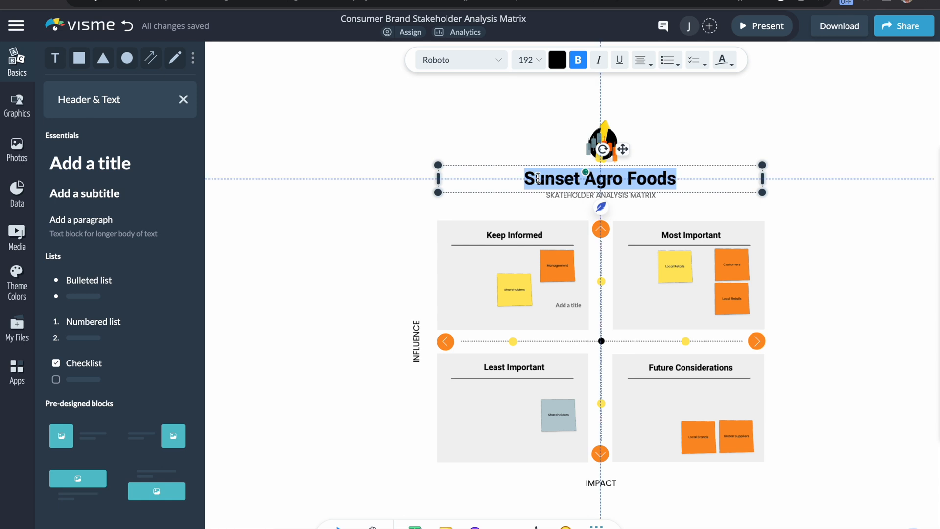
text(Fpormatibe)
key(BackSpace)
key(BackSpace)
key(BackSpace)
key(BackSpace)
key(BackSpace)
key(BackSpace)
key(BackSpace)
key(BackSpace)
key(BackSpace)
text(ormative as)
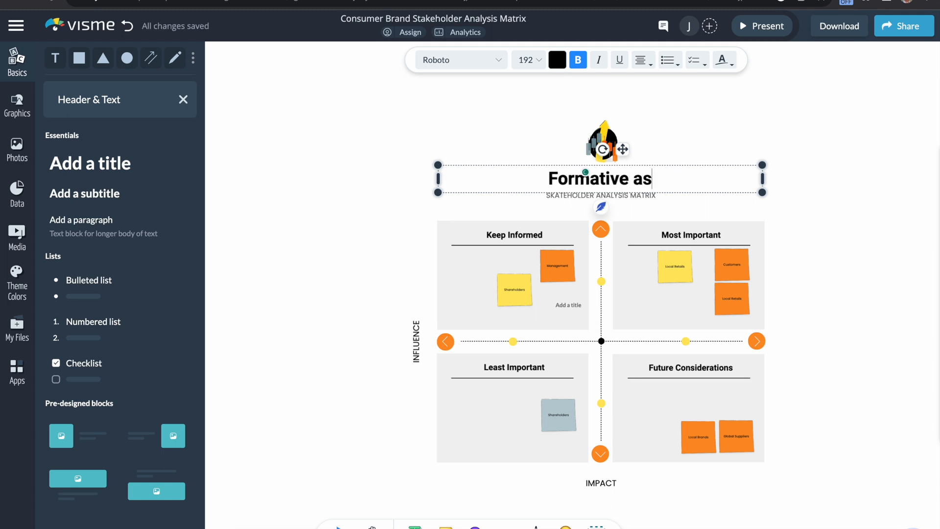
text(sessment idead)
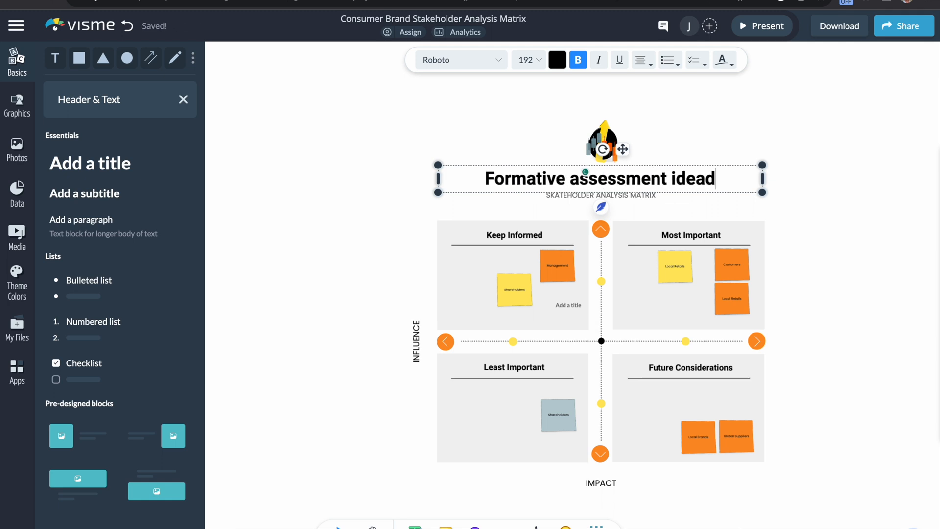
key(BackSpace)
text(s)
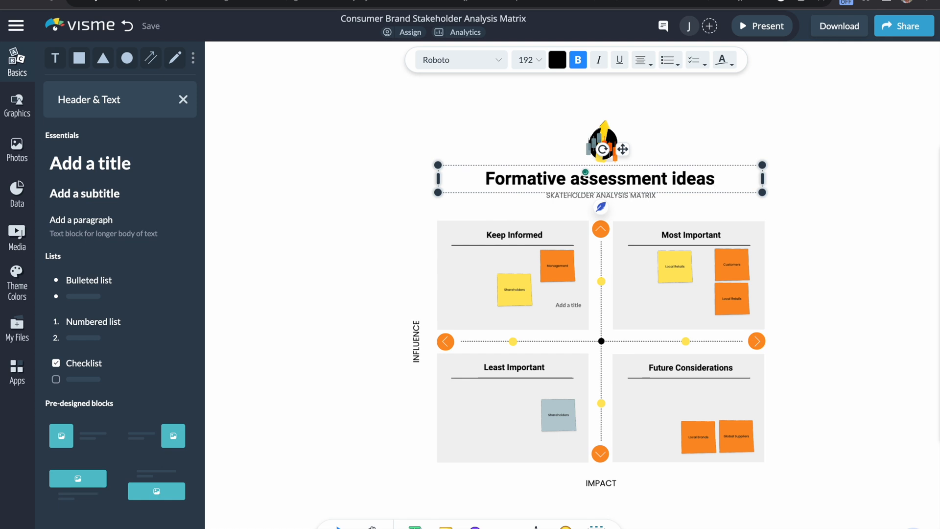
key(Return)
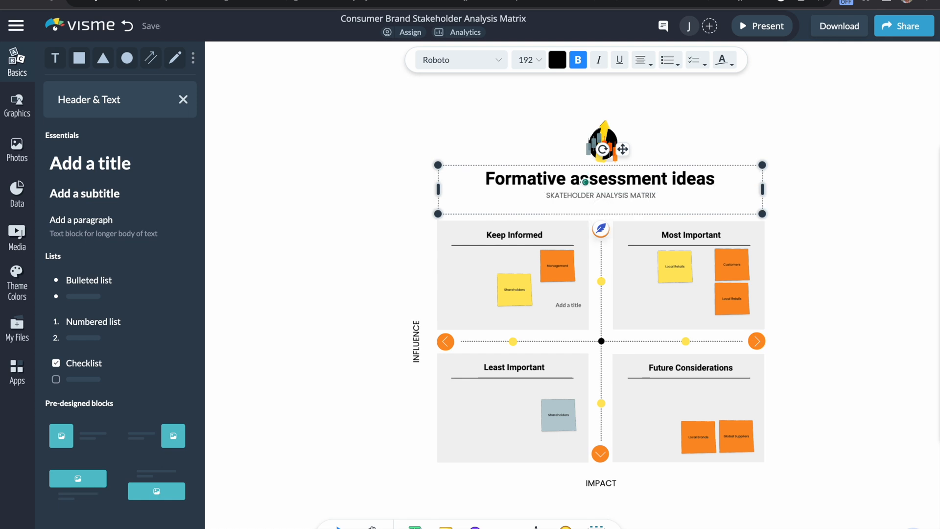
click(833, 212)
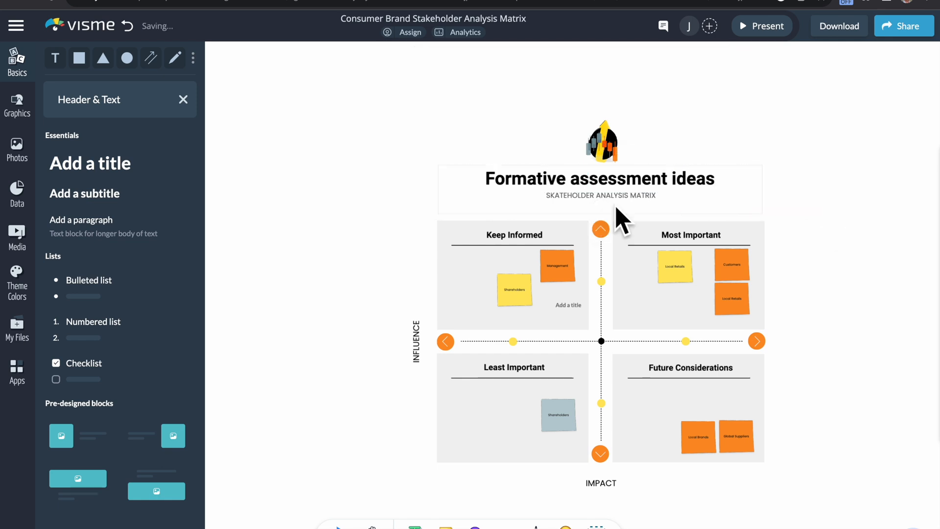
Delete the subtitle text "SKATEHOLDER ANALYSIS MATRIX" below the heading.
click(586, 196)
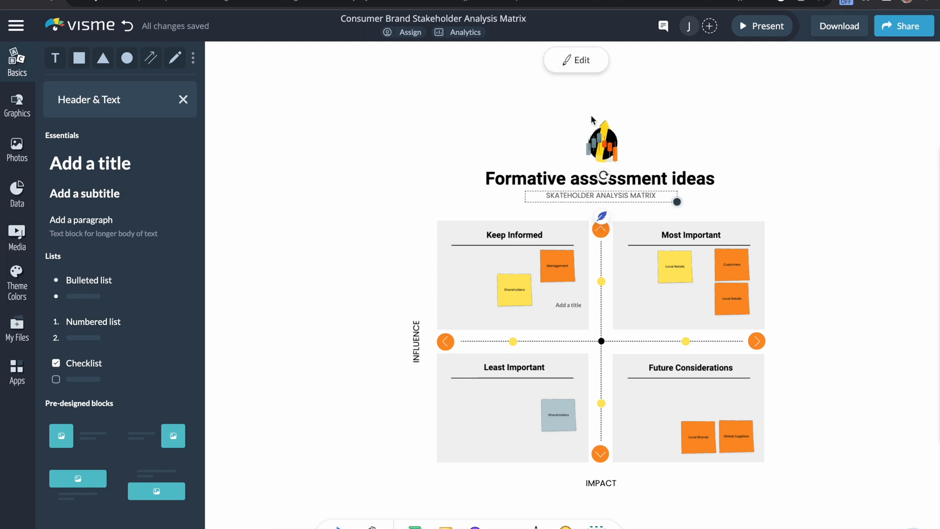
click(576, 61)
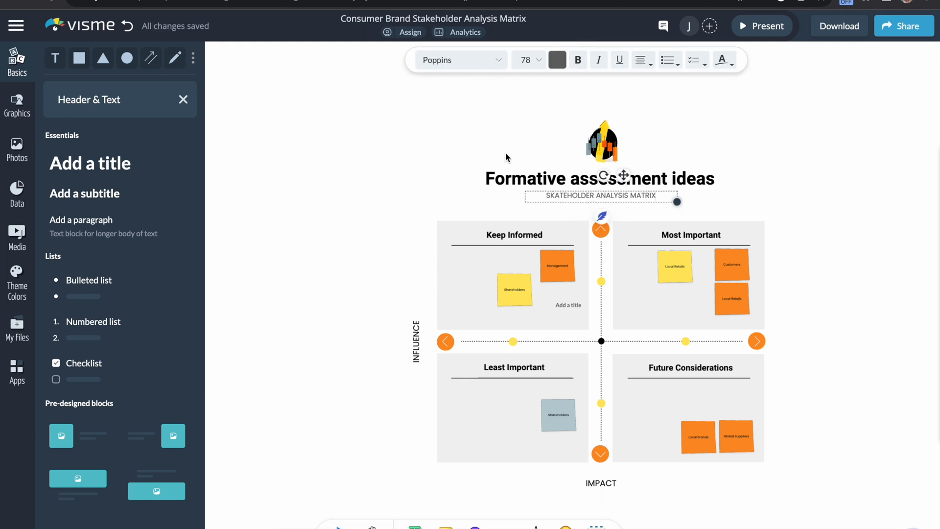
triple_click(580, 194)
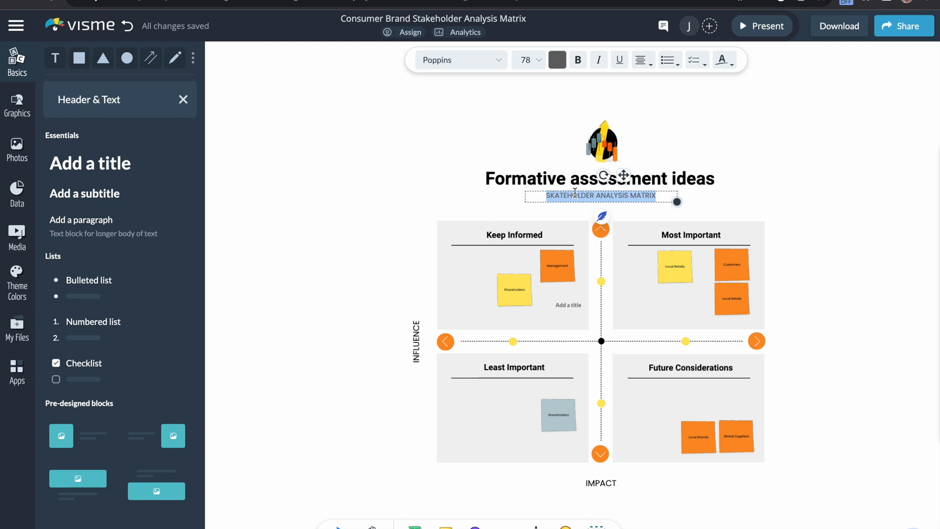
click(629, 194)
click(627, 193)
key(BackSpace)
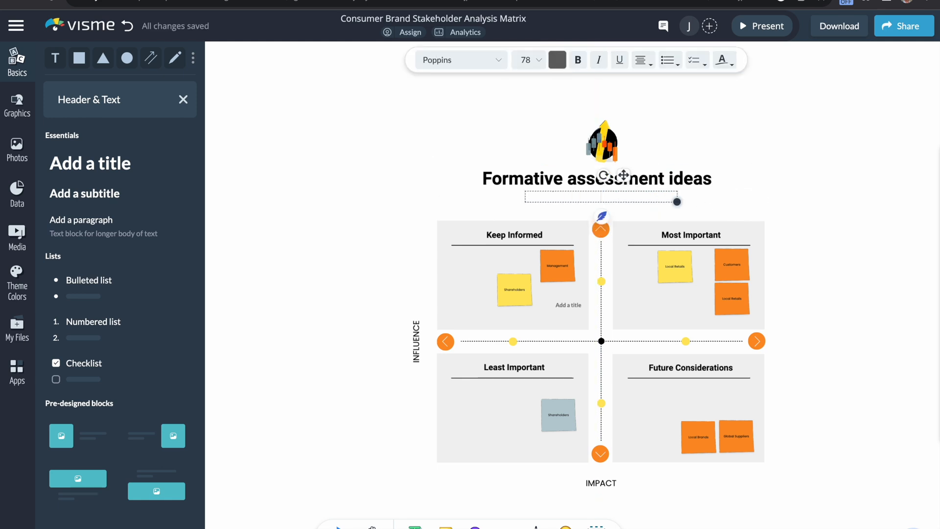
Enter "New teachers" as the subtitle below the heading and view its available fonts and text sizes.
text(New teachers)
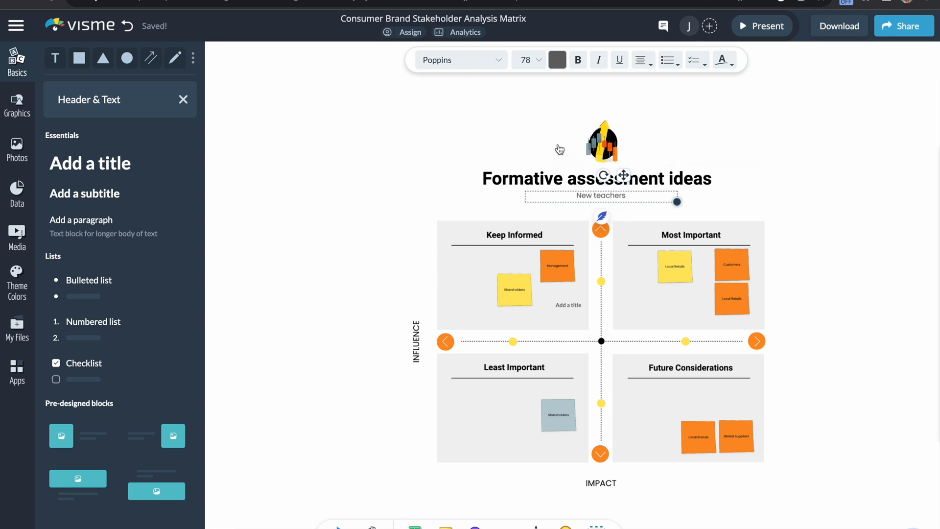
click(500, 59)
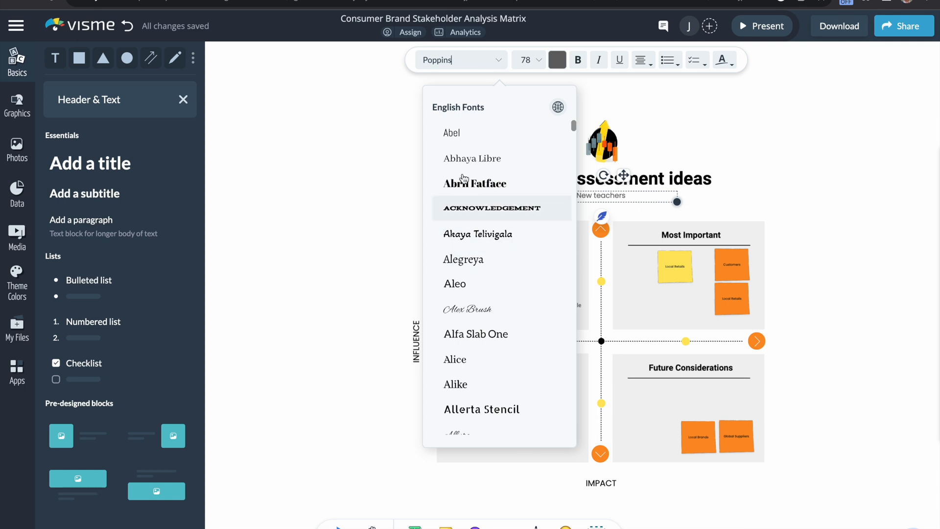
click(539, 62)
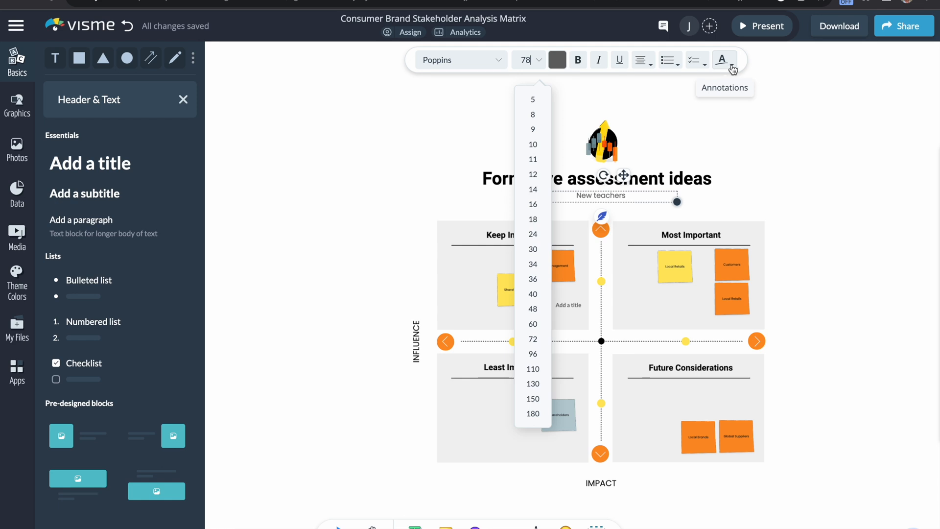
click(830, 162)
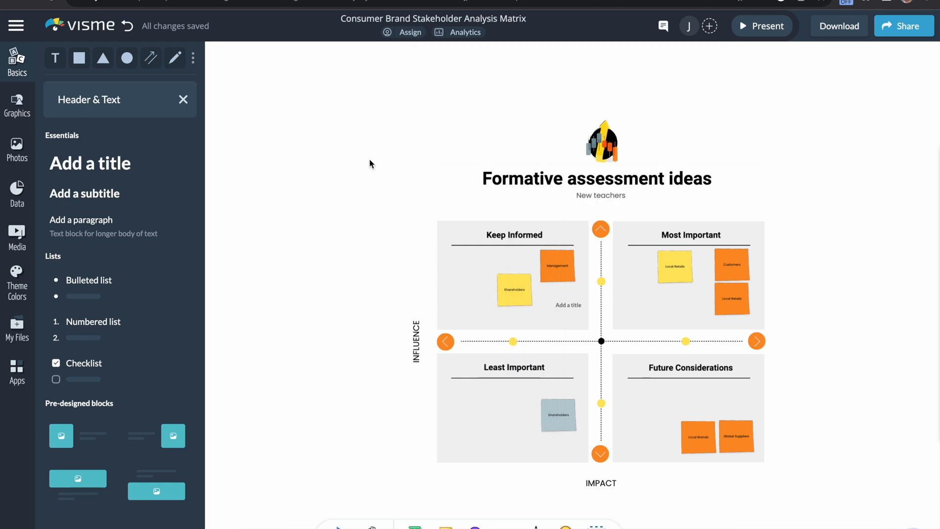
Replace the rocket logo above the heading with the blue, yellow and purple upward arrow from the Action Arrows 3D graphics.
click(596, 149)
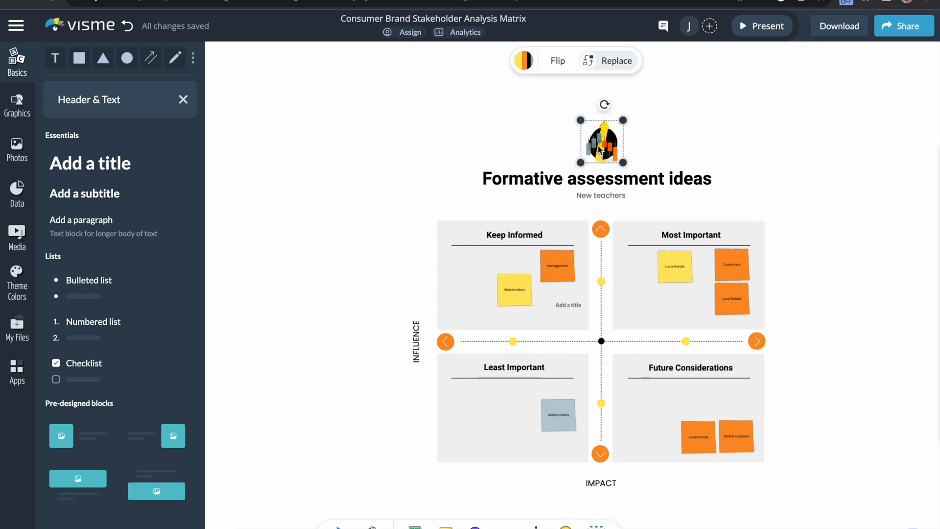
click(524, 60)
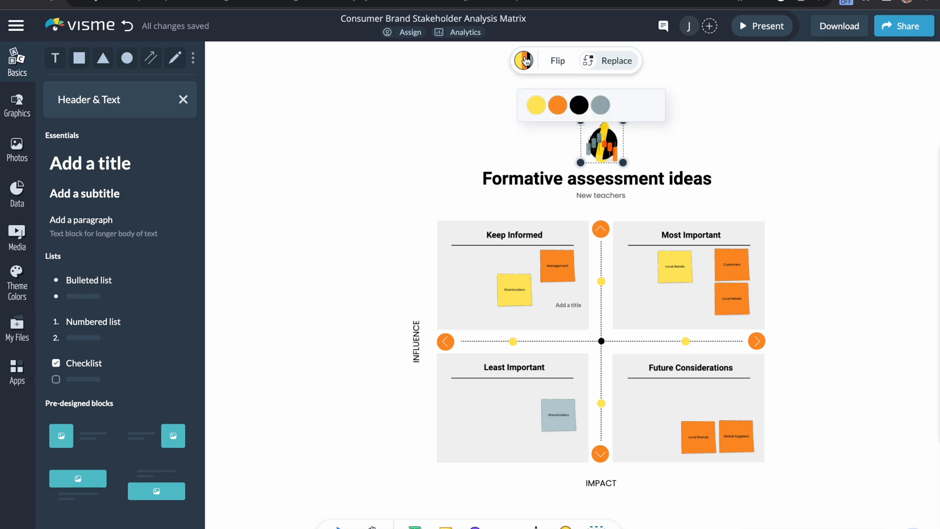
click(598, 60)
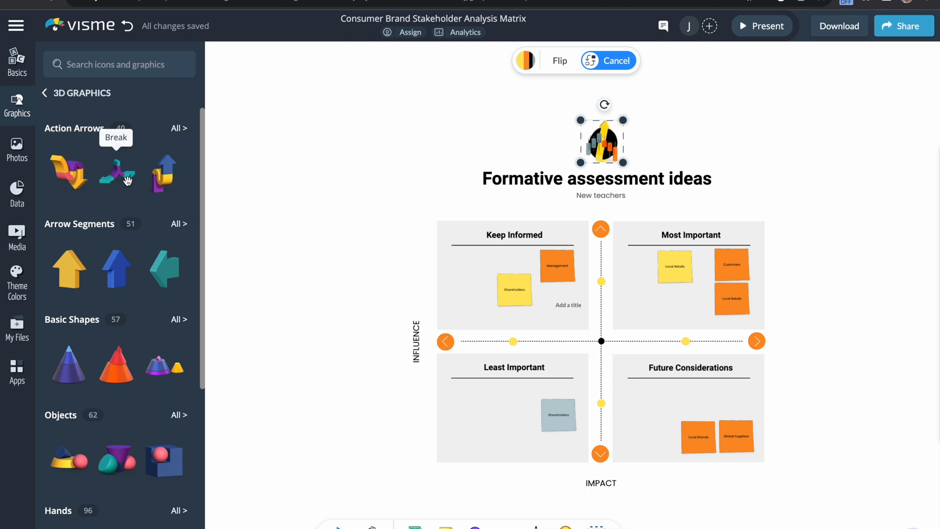
scroll(127, 180, down, 1)
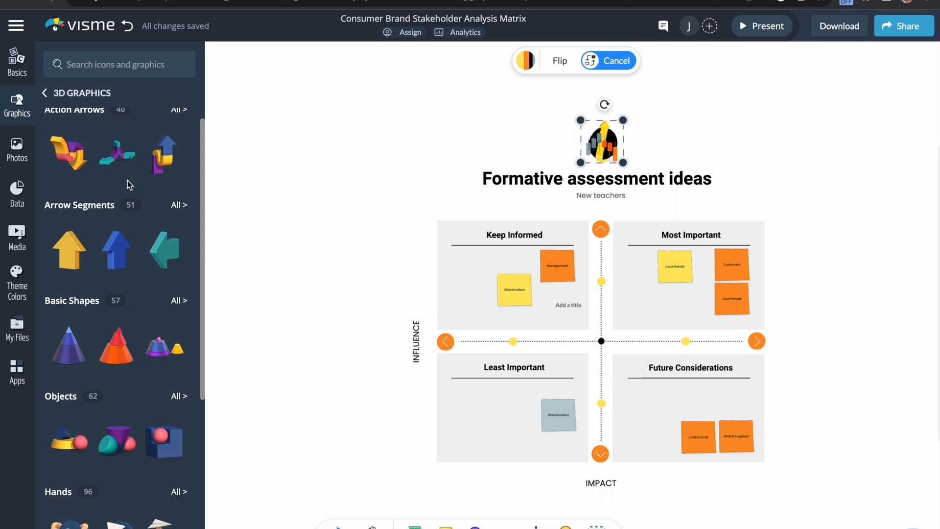
scroll(129, 185, up, 1)
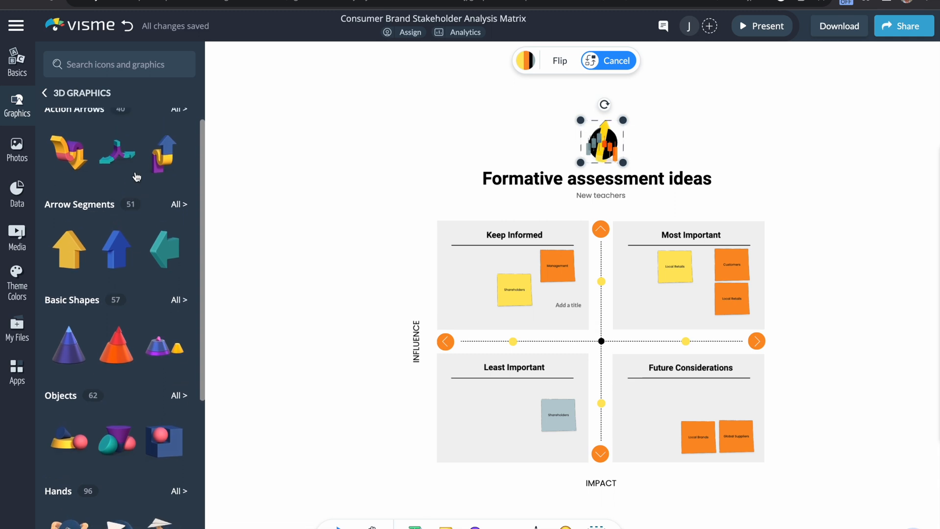
click(160, 155)
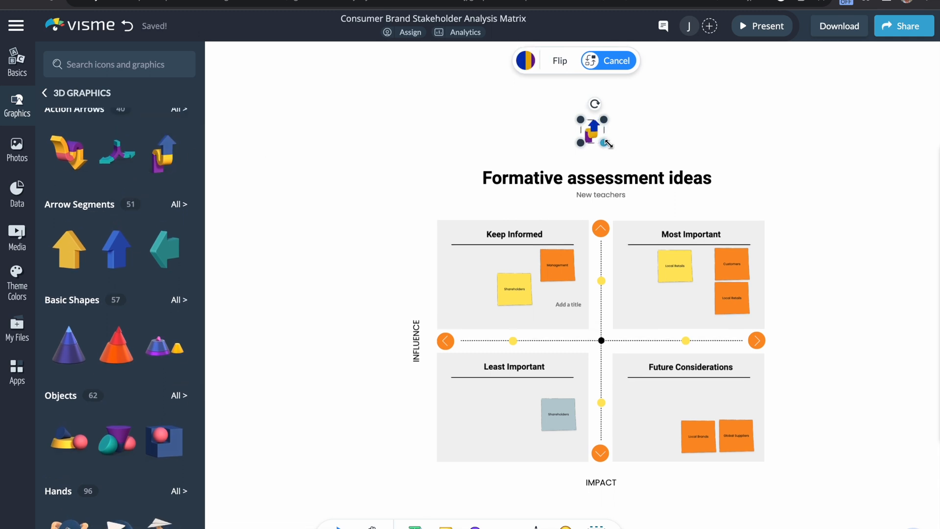
Enlarge the 3D arrow graphic from its lower-right and upper-left corners so it fills the space above the heading.
drag(605, 143, 629, 166)
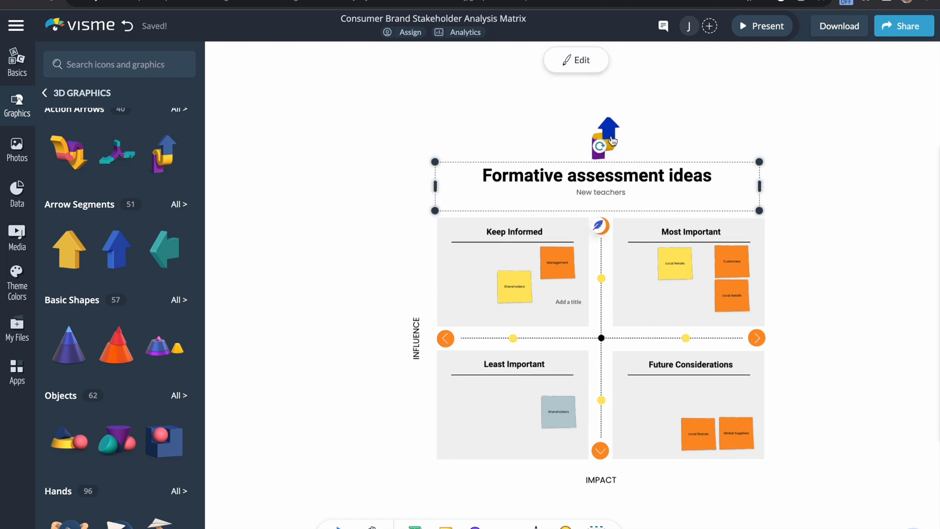
click(692, 75)
click(605, 132)
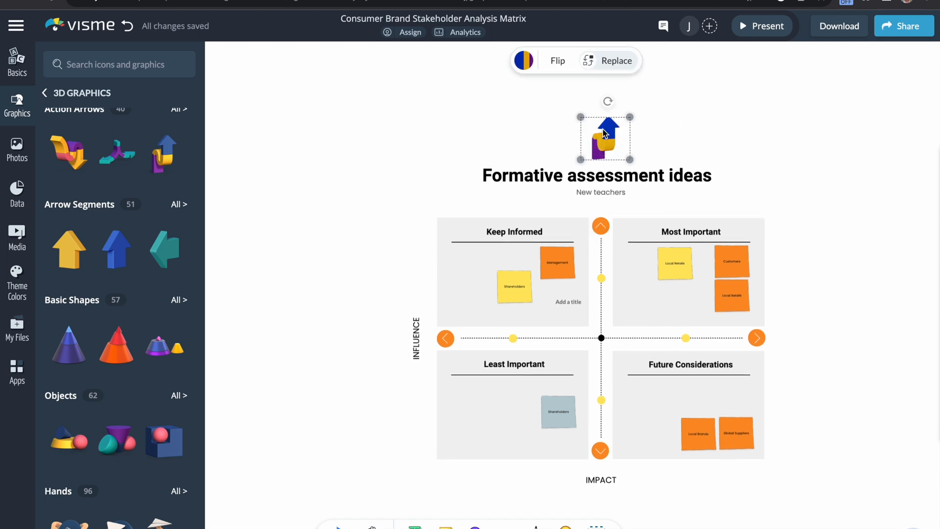
drag(579, 117, 557, 99)
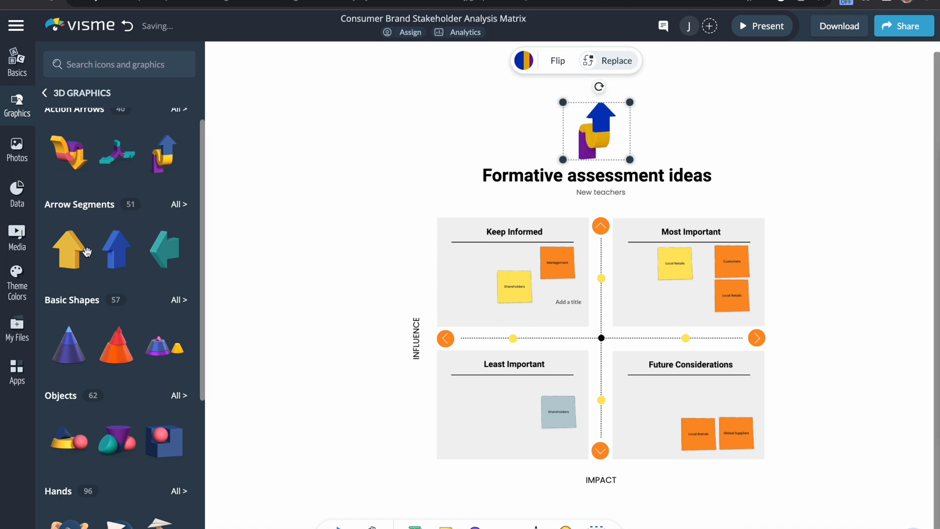
Search the graphics library for "question" and choose the suggested term "questioning".
click(91, 66)
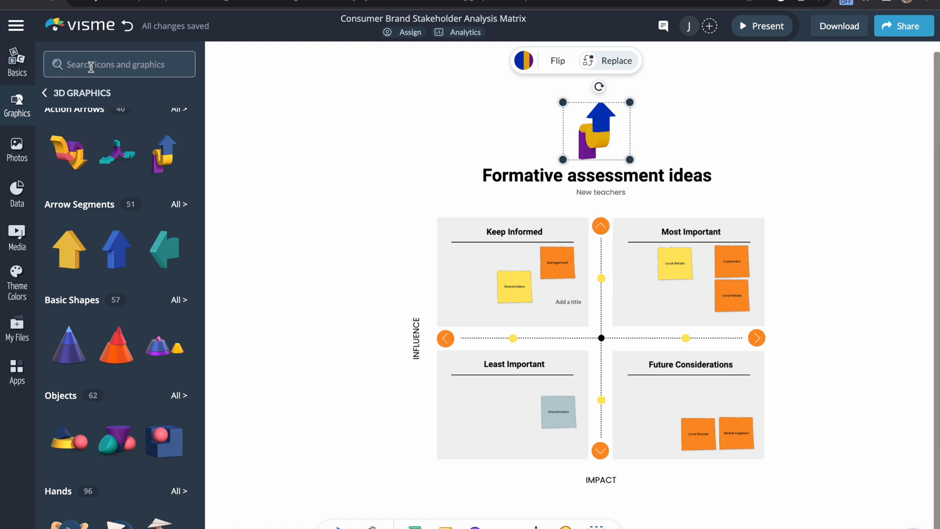
text(question)
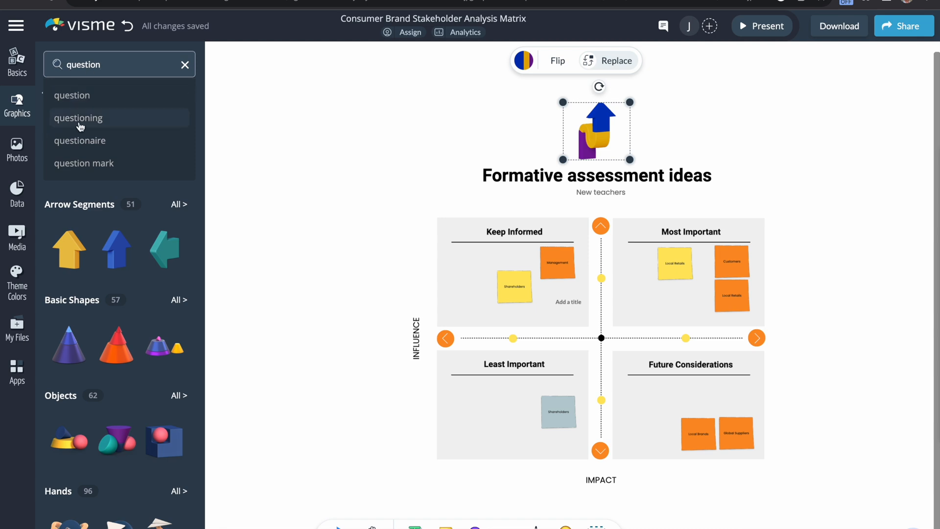
click(81, 118)
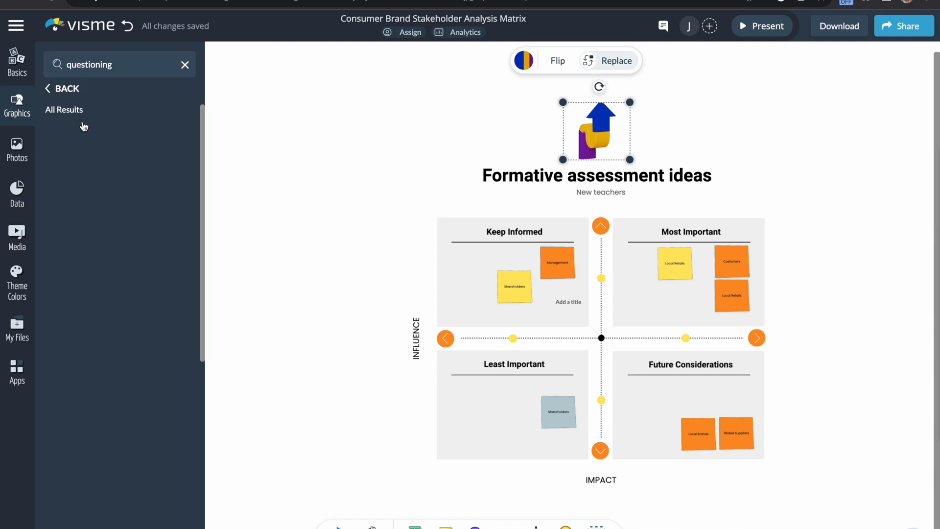